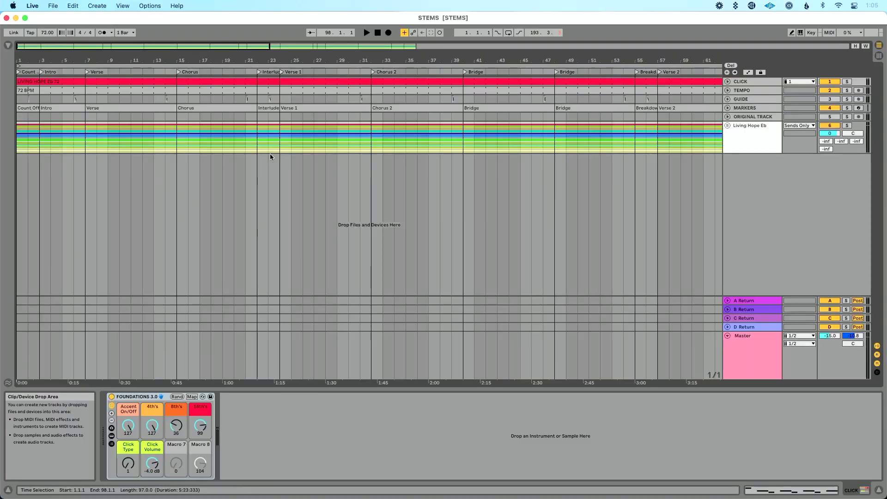
Step: Select the Chorus locator section and duplicate it so a second Chorus fills bars 22–29
{"action": "left_click", "coordinate": [213, 107]}
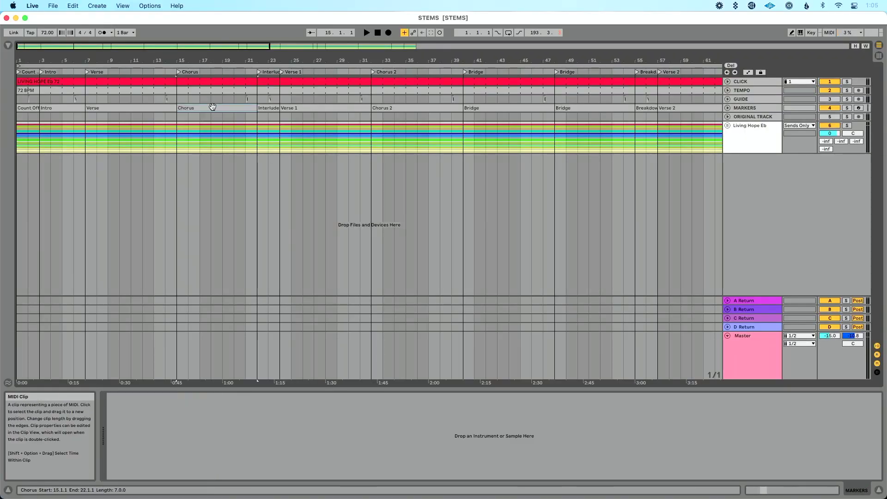
{"action": "key", "text": "super+shift+d"}
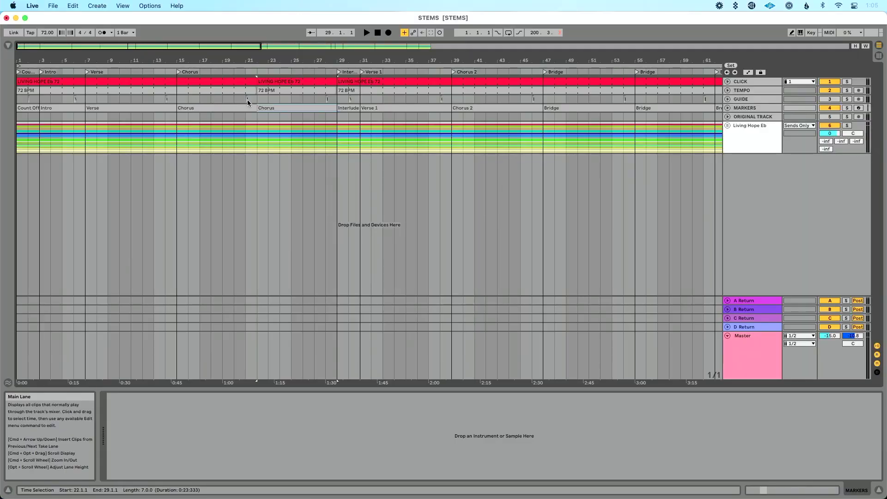
{"action": "scroll", "coordinate": [261, 184], "scroll_direction": "up", "scroll_amount": 4}
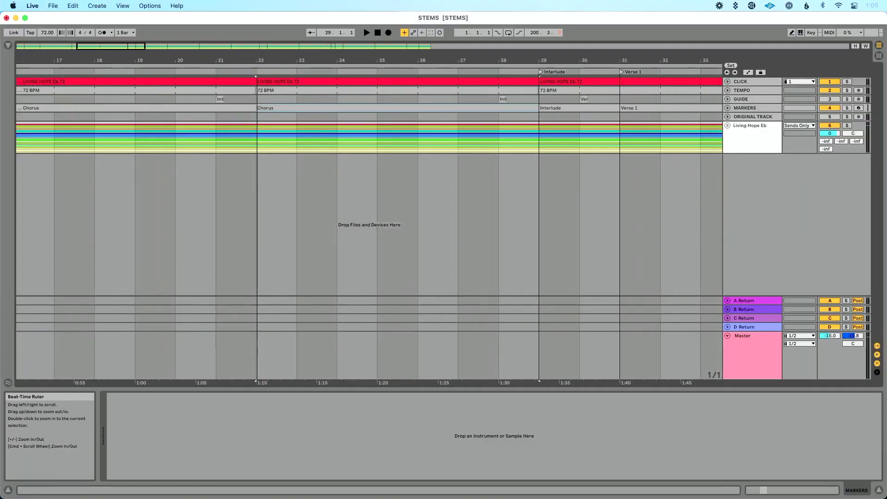
Step: Switch the arrangement to a fixed 1/4 grid and select one bar from 21.3.1 to 22.3.1
{"action": "right_click", "coordinate": [255, 182]}
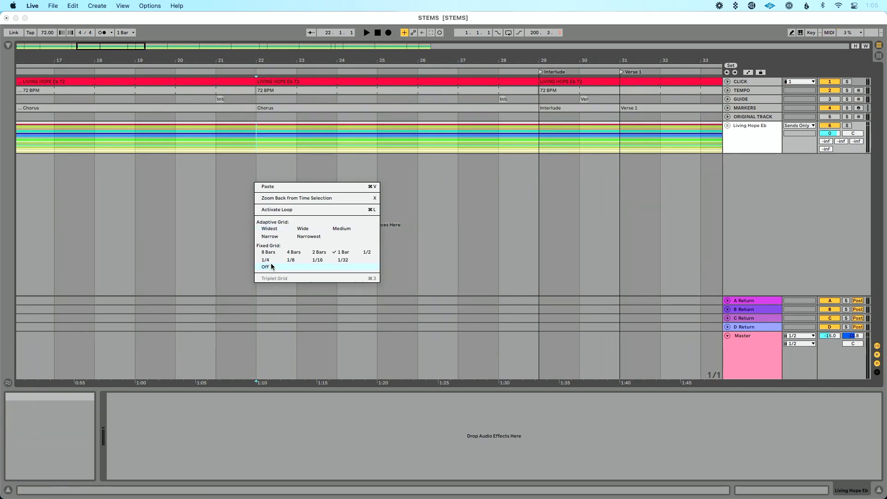
{"action": "left_click", "coordinate": [239, 181]}
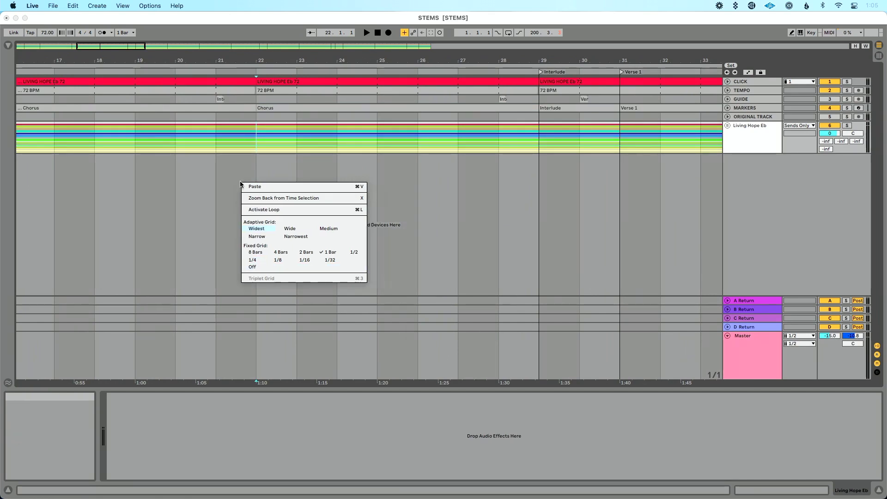
{"action": "right_click", "coordinate": [270, 207]}
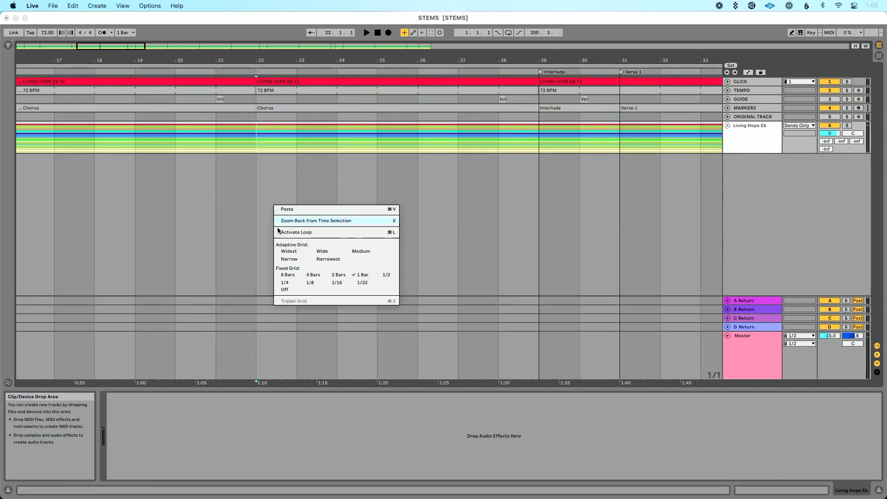
{"action": "left_click", "coordinate": [290, 288]}
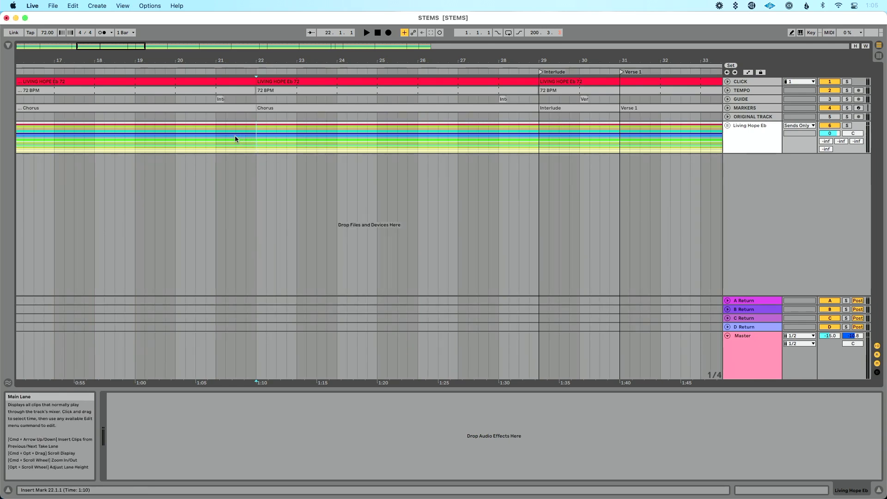
{"action": "left_click_drag", "start_coordinate": [236, 137], "coordinate": [273, 138]}
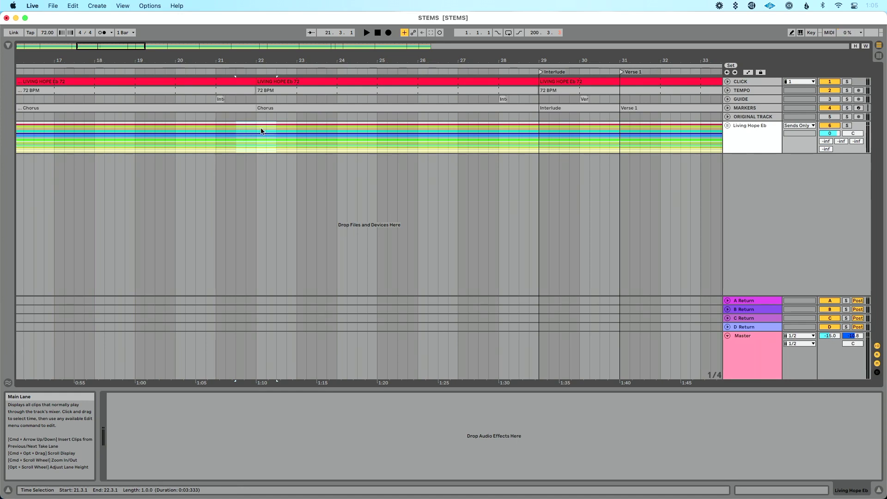
Step: Unfold the Living Hope Eb group, create fades on all stem clips in the range, and expand Drums
{"action": "left_click", "coordinate": [727, 125]}
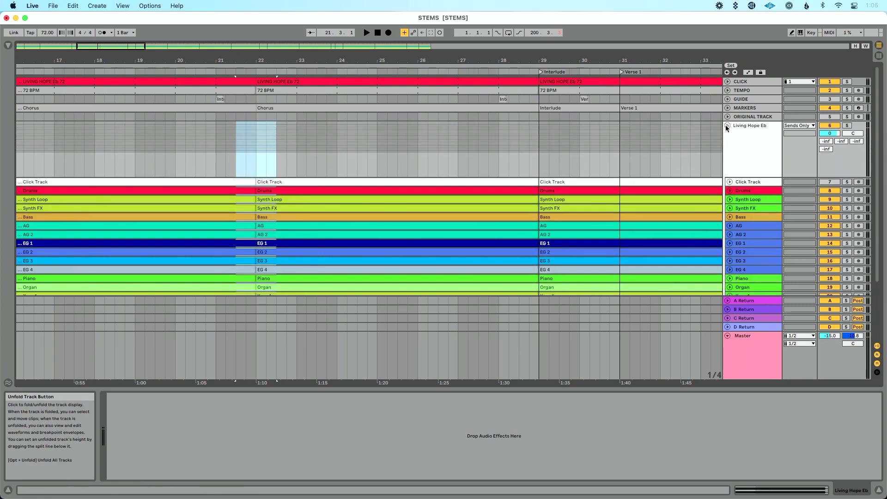
{"action": "key", "text": "super+alt+f"}
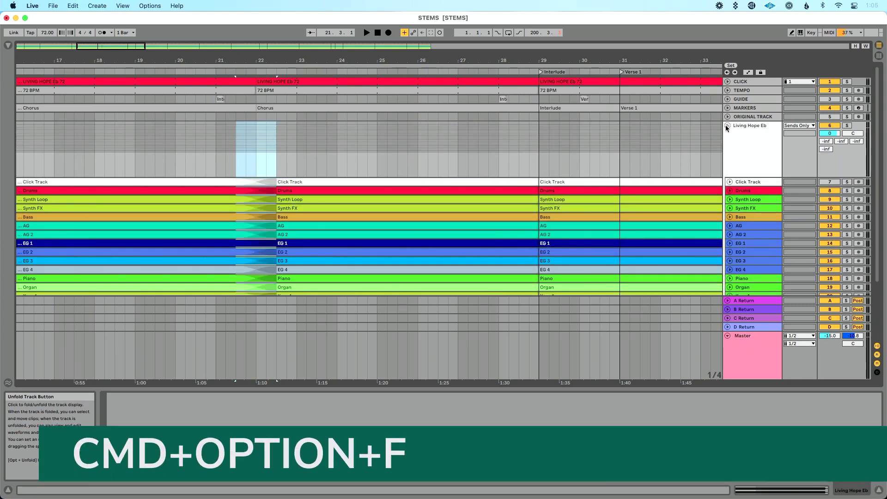
{"action": "left_click", "coordinate": [730, 190]}
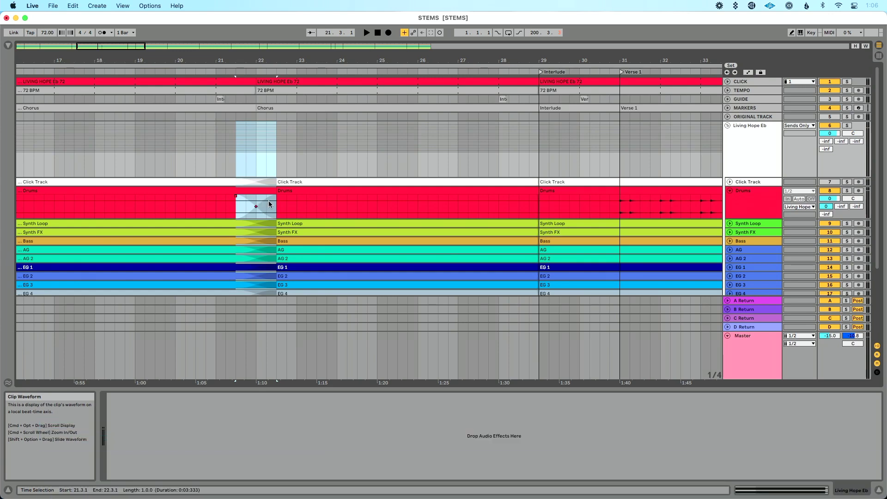
Step: Unfold the Piano, Organ, Keys 1 and Keys 2 tracks to check their crossfades
{"action": "scroll", "coordinate": [731, 220], "scroll_direction": "down", "scroll_amount": 3}
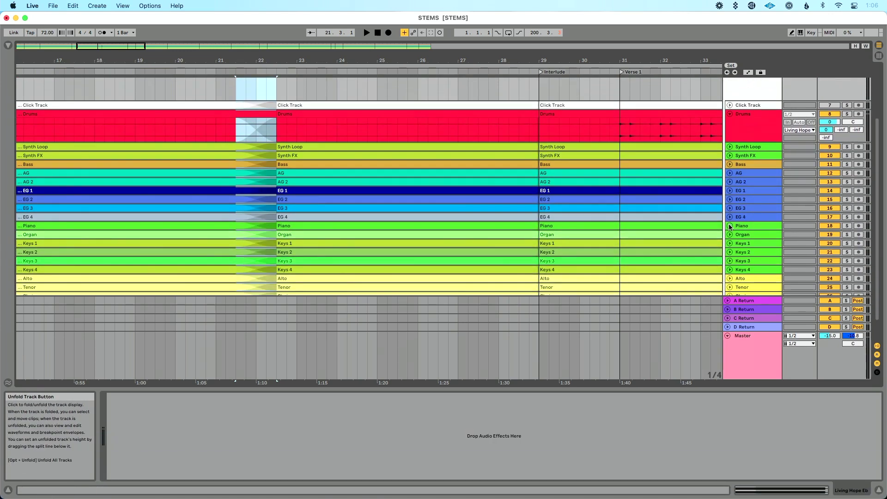
{"action": "left_click", "coordinate": [730, 226]}
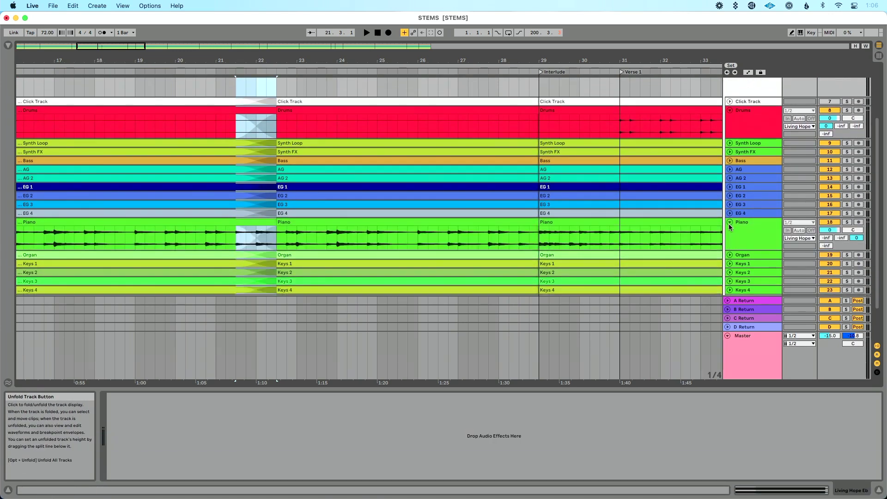
{"action": "scroll", "coordinate": [729, 219], "scroll_direction": "down", "scroll_amount": 2}
{"action": "left_click", "coordinate": [730, 211]}
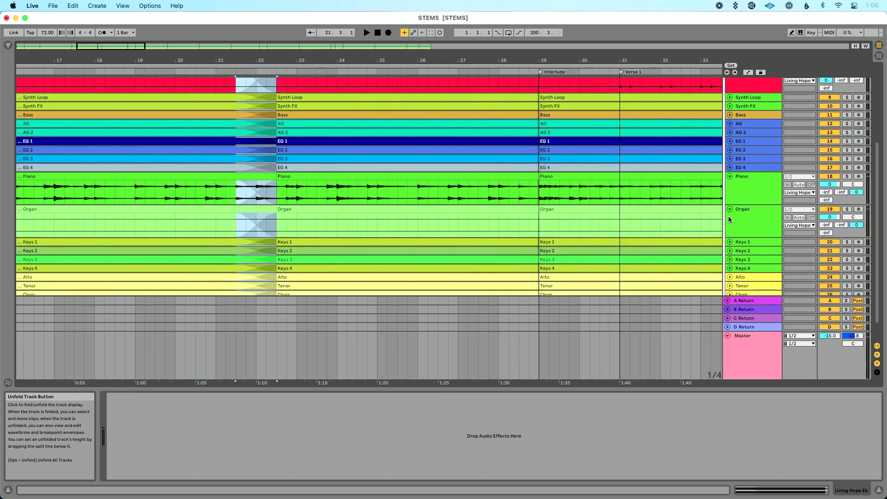
{"action": "left_click", "coordinate": [730, 241]}
{"action": "scroll", "coordinate": [732, 240], "scroll_direction": "down", "scroll_amount": 1}
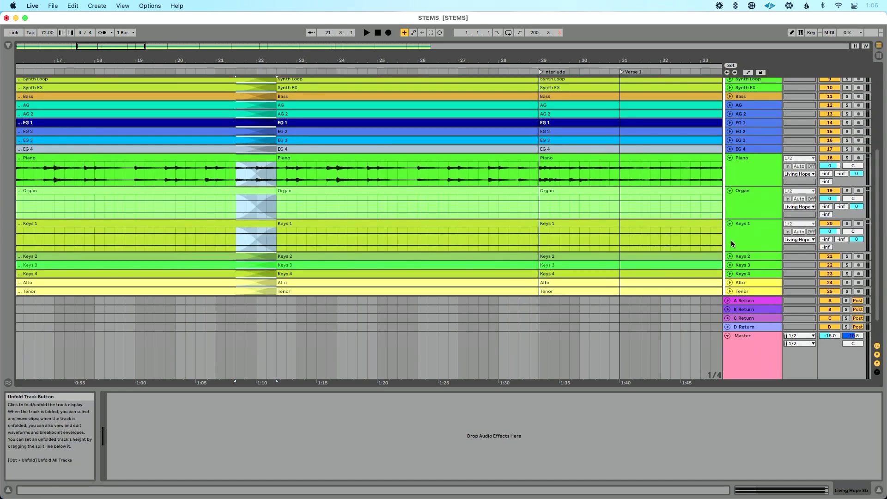
{"action": "scroll", "coordinate": [731, 241], "scroll_direction": "down", "scroll_amount": 1}
{"action": "left_click", "coordinate": [729, 226]}
{"action": "scroll", "coordinate": [581, 194], "scroll_direction": "up", "scroll_amount": 2}
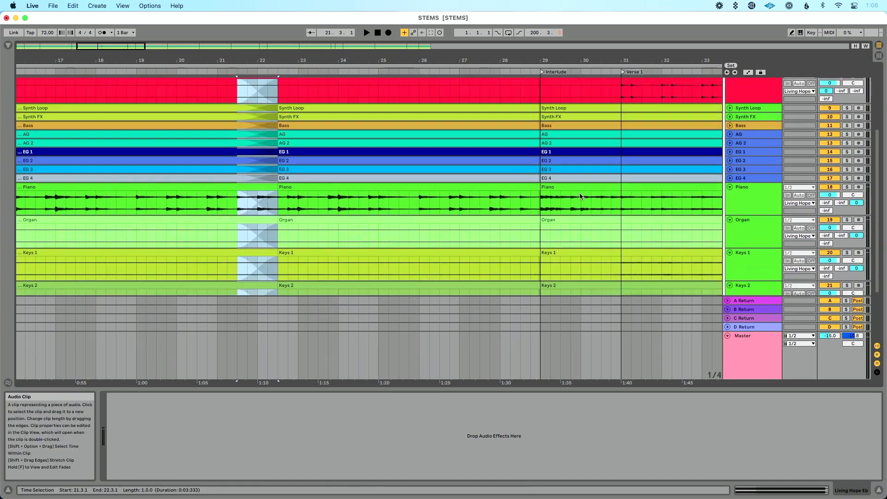
{"action": "scroll", "coordinate": [581, 196], "scroll_direction": "up", "scroll_amount": 1}
Step: Bend the Piano crossfade at the chorus join from an S-curve into a bulging curve
{"action": "scroll", "coordinate": [265, 222], "scroll_direction": "up", "scroll_amount": 3}
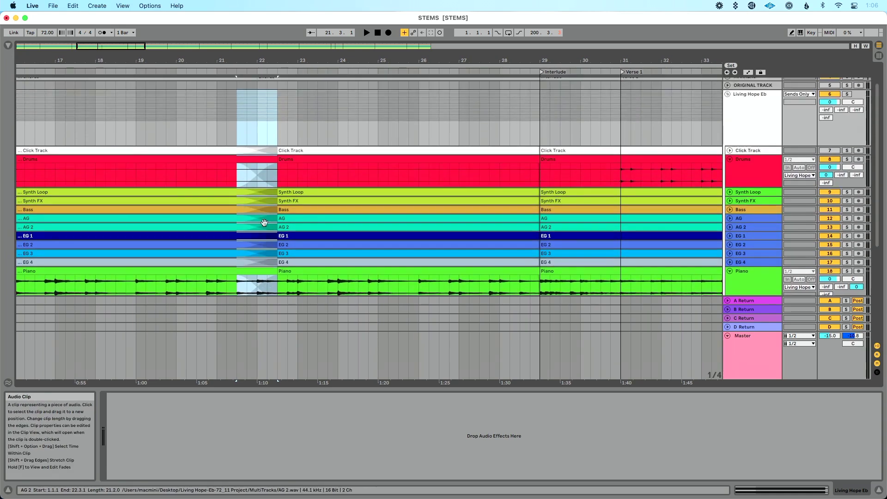
{"action": "scroll", "coordinate": [264, 221], "scroll_direction": "up", "scroll_amount": 1}
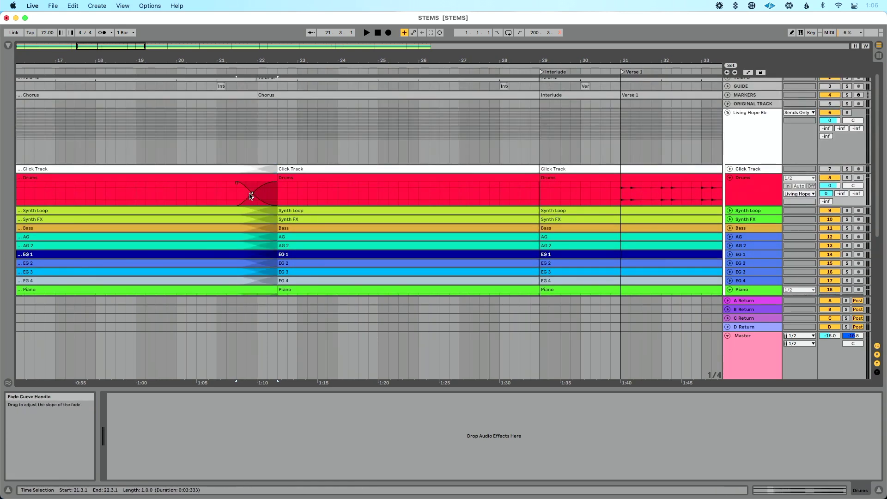
{"action": "scroll", "coordinate": [257, 194], "scroll_direction": "down", "scroll_amount": 1}
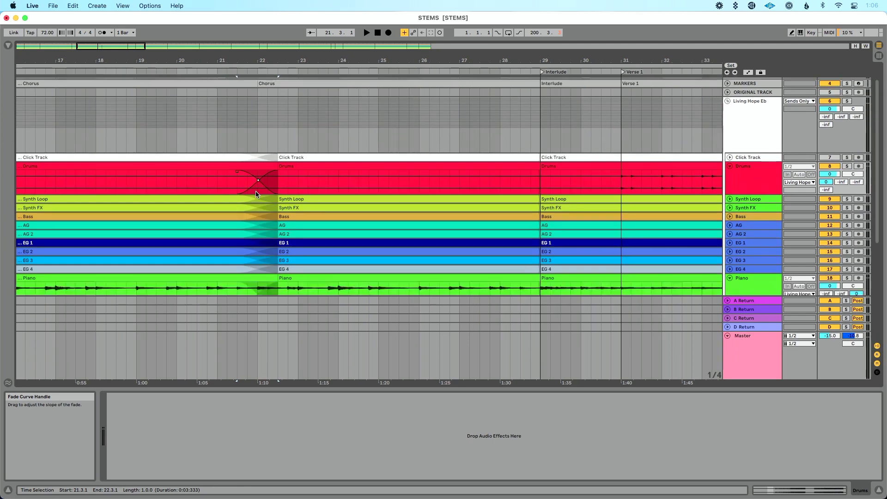
{"action": "scroll", "coordinate": [257, 194], "scroll_direction": "down", "scroll_amount": 4}
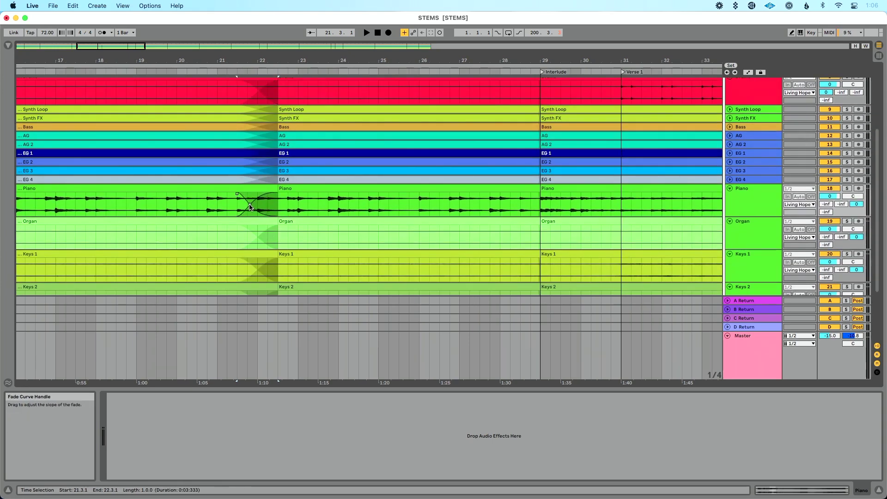
{"action": "mouse_move", "coordinate": [249, 207]}
{"action": "left_mouse_down"}
{"action": "mouse_move", "coordinate": [268, 201]}
{"action": "mouse_move", "coordinate": [257, 206]}
{"action": "left_mouse_up"}
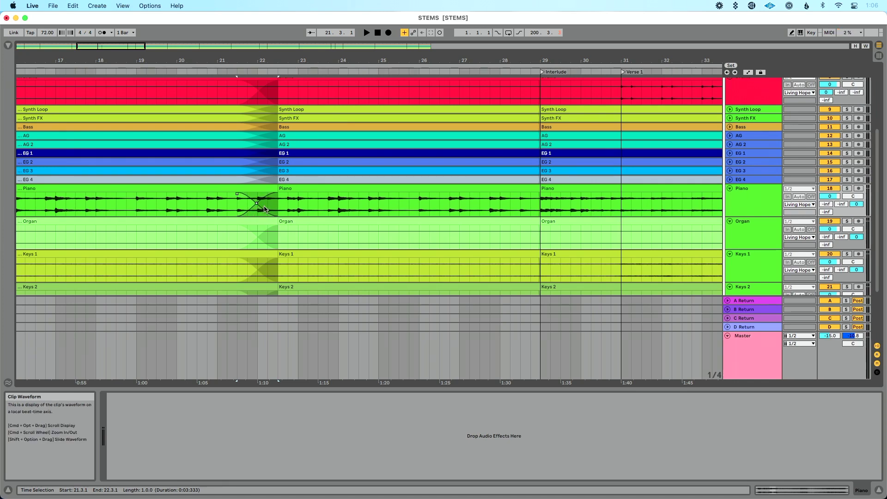
{"action": "scroll", "coordinate": [265, 209], "scroll_direction": "up", "scroll_amount": 2}
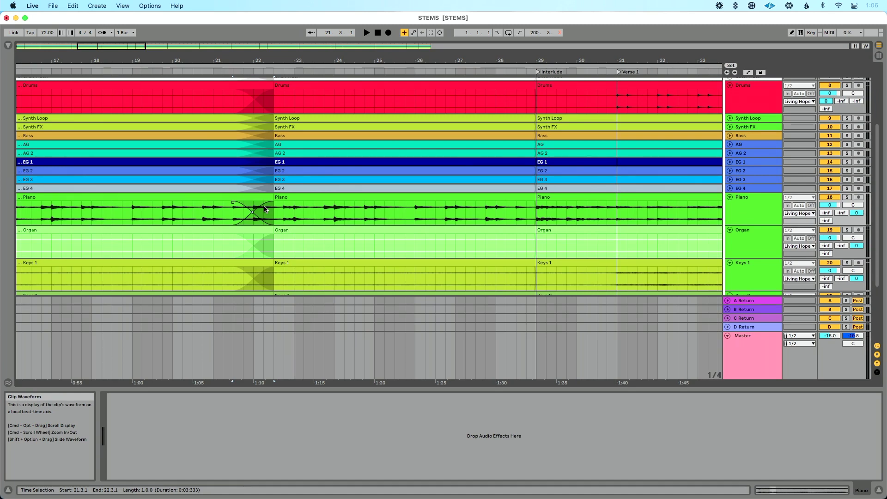
{"action": "scroll", "coordinate": [264, 208], "scroll_direction": "down", "scroll_amount": 8}
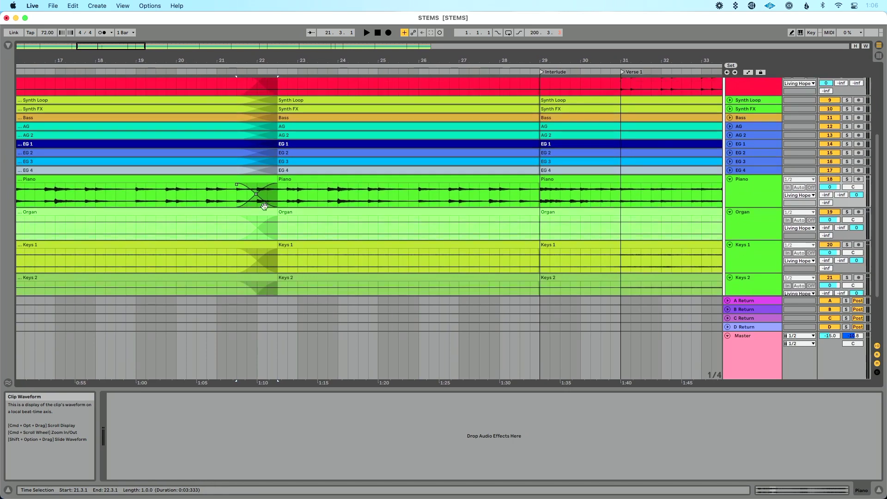
{"action": "scroll", "coordinate": [264, 206], "scroll_direction": "up", "scroll_amount": 5}
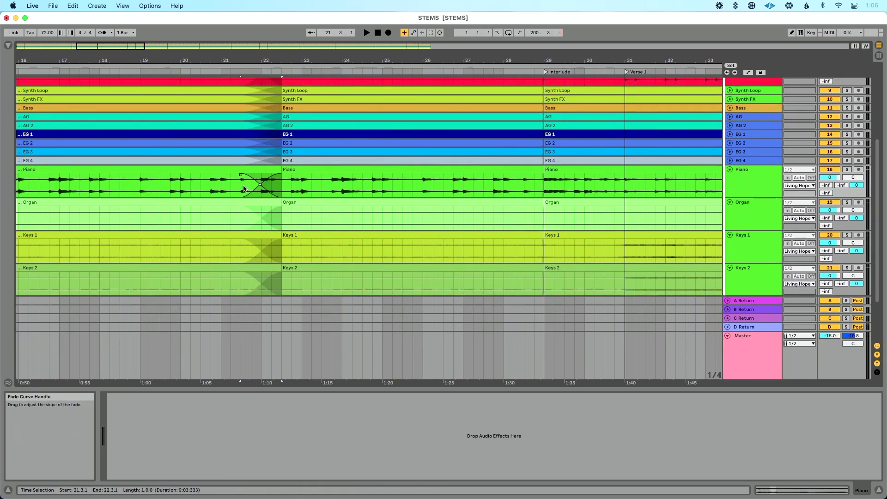
Step: Move the later Piano clip's start earlier and trim the earlier Piano clip to end at 22.2.1
{"action": "left_click", "coordinate": [282, 169]}
{"action": "mouse_move", "coordinate": [283, 170]}
{"action": "left_mouse_down"}
{"action": "mouse_move", "coordinate": [242, 168]}
{"action": "mouse_move", "coordinate": [292, 169]}
{"action": "left_mouse_up"}
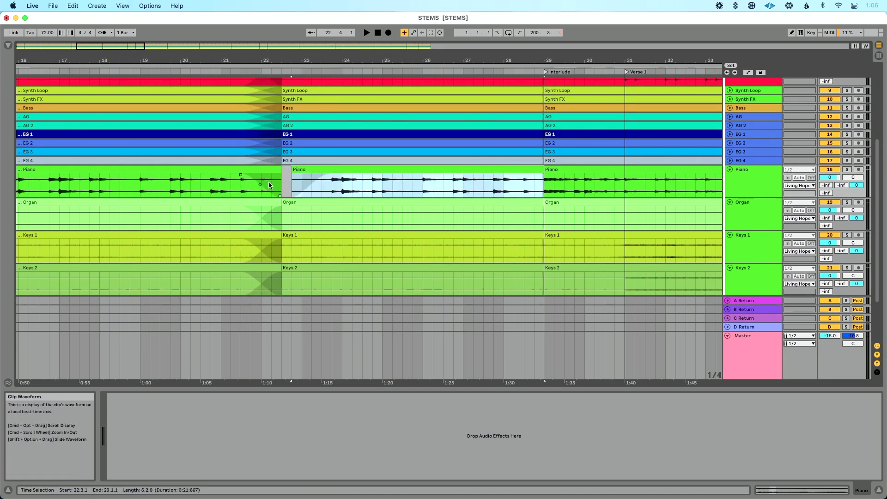
{"action": "left_click", "coordinate": [263, 179]}
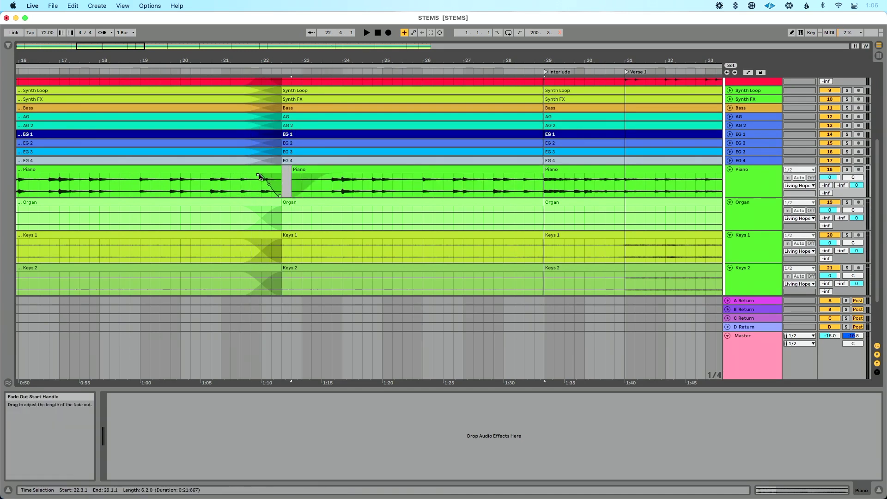
{"action": "left_click_drag", "start_coordinate": [293, 170], "coordinate": [282, 177]}
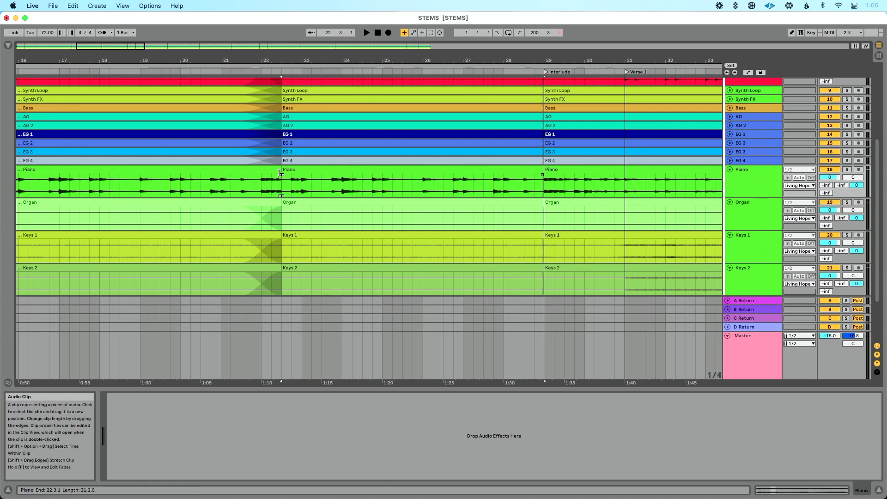
{"action": "left_click_drag", "start_coordinate": [279, 170], "coordinate": [217, 179]}
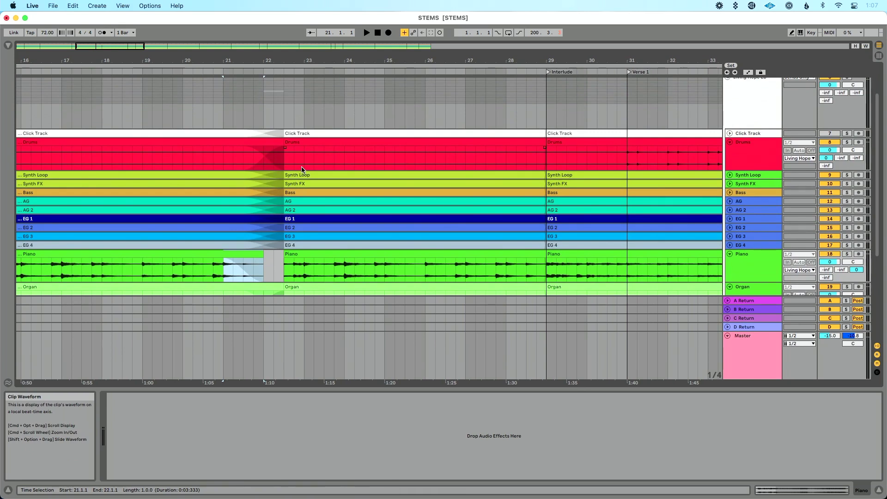
{"action": "scroll", "coordinate": [502, 179], "scroll_direction": "up", "scroll_amount": 3}
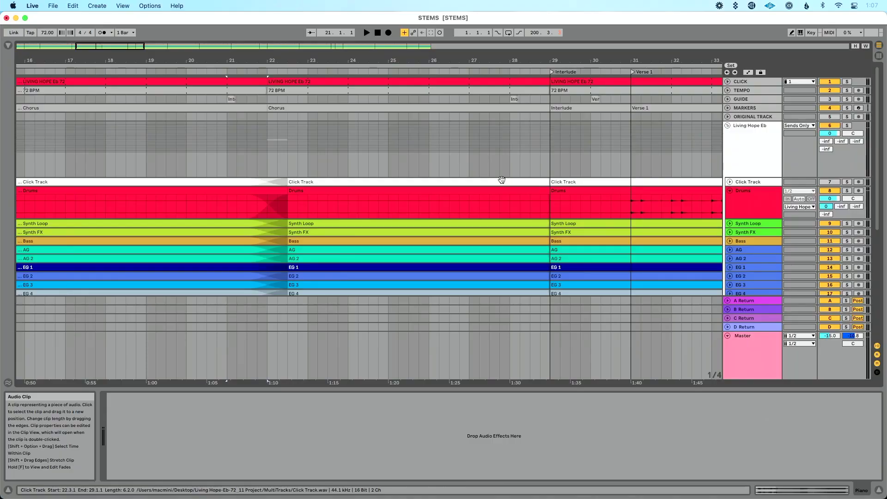
Step: Zoom out, select both Chorus marker clips, and collapse the Living Hope Eb stem group
{"action": "key", "text": "minus"}
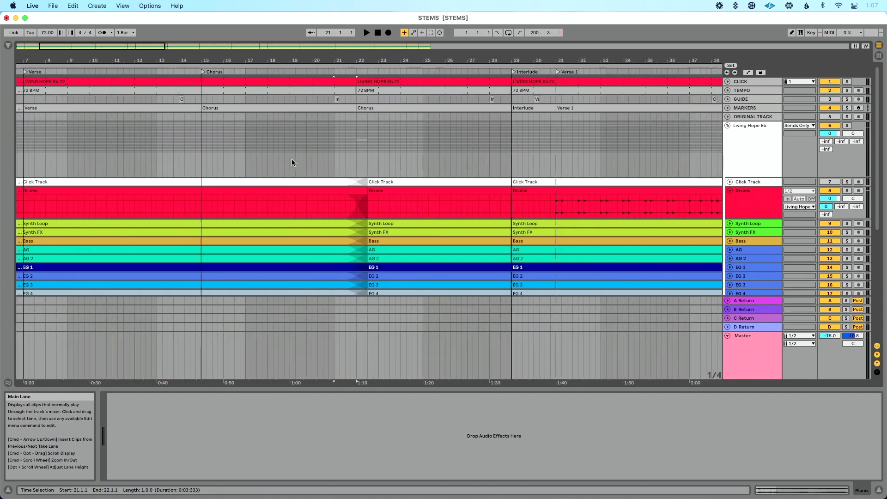
{"action": "left_click", "coordinate": [282, 108]}
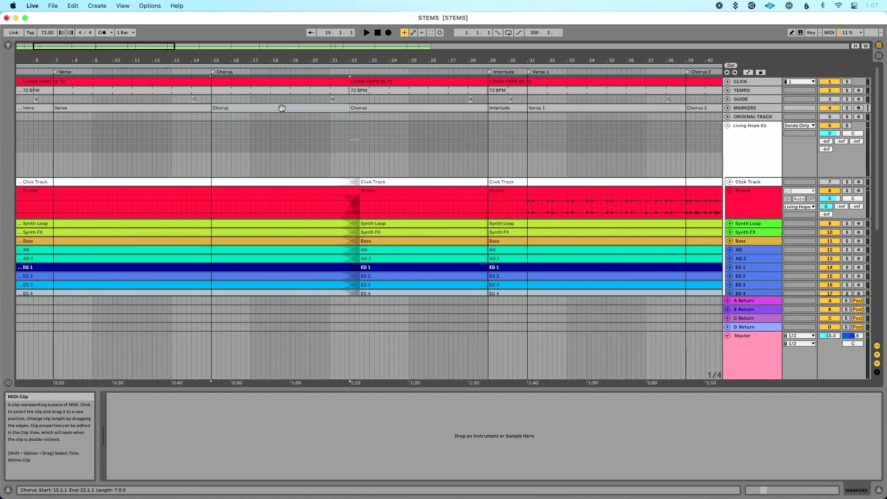
{"action": "left_click", "coordinate": [385, 105]}
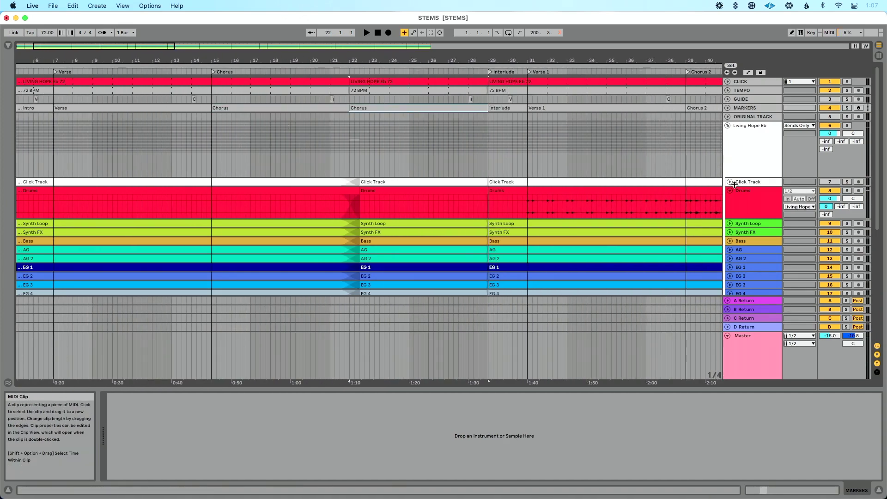
{"action": "left_click", "coordinate": [728, 126]}
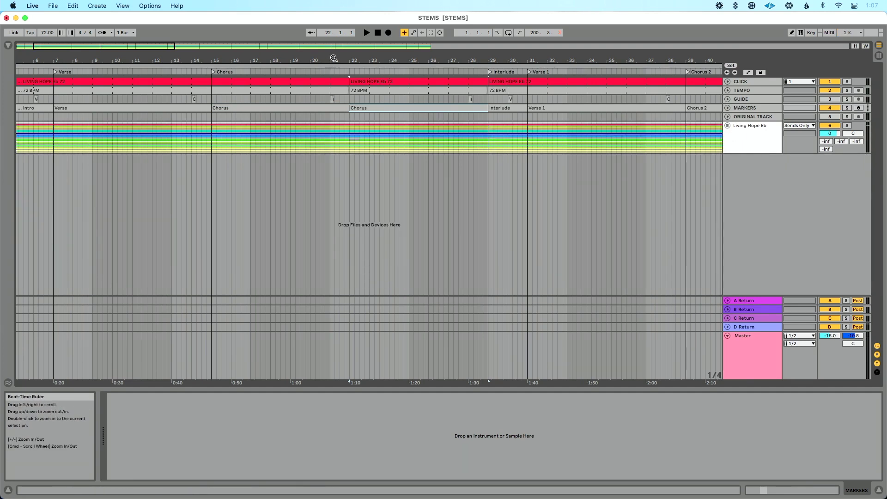
Step: Move the Chorus guide cue from bar 14 to 21.1.1, replacing the Interlude cue
{"action": "mouse_move", "coordinate": [335, 58]}
{"action": "left_mouse_down"}
{"action": "mouse_move", "coordinate": [334, 93]}
{"action": "mouse_move", "coordinate": [334, 69]}
{"action": "left_mouse_up"}
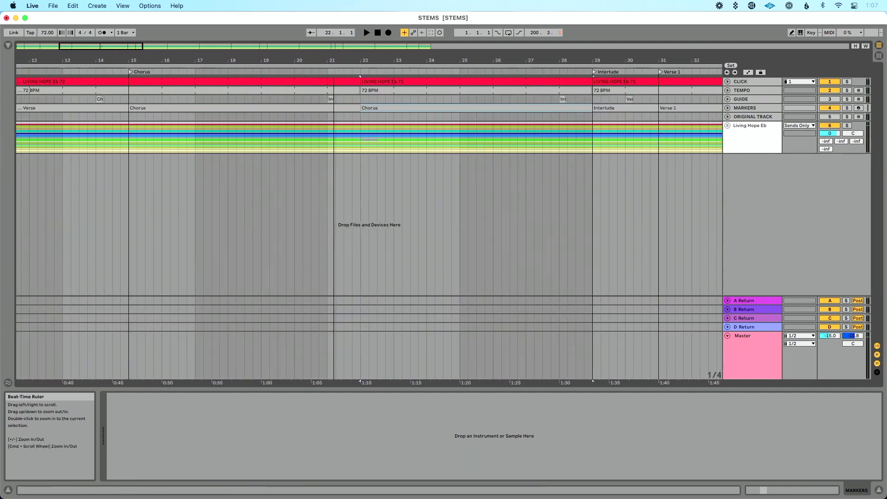
{"action": "left_click", "coordinate": [331, 99]}
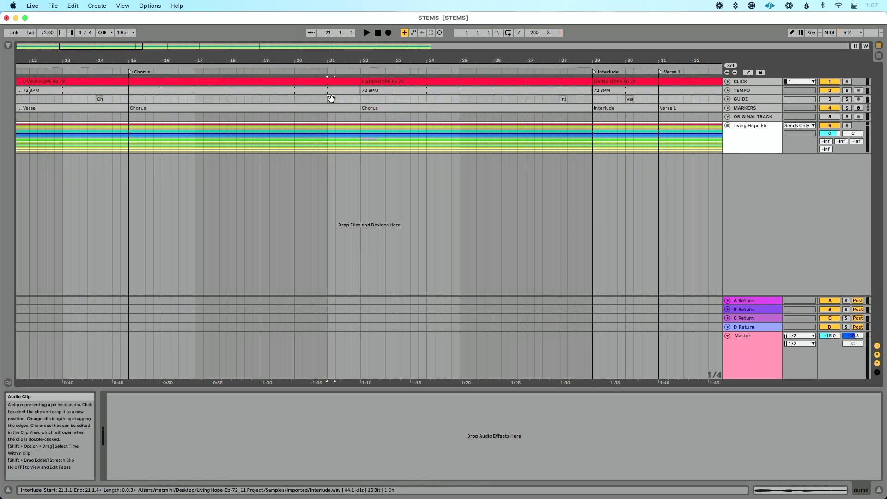
{"action": "left_click", "coordinate": [332, 101]}
{"action": "left_click", "coordinate": [99, 99]}
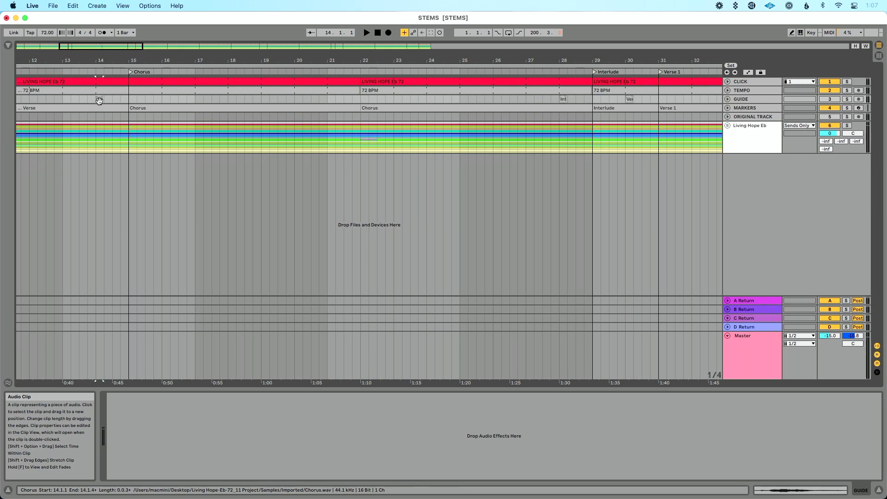
{"action": "left_click_drag", "start_coordinate": [100, 100], "coordinate": [329, 100]}
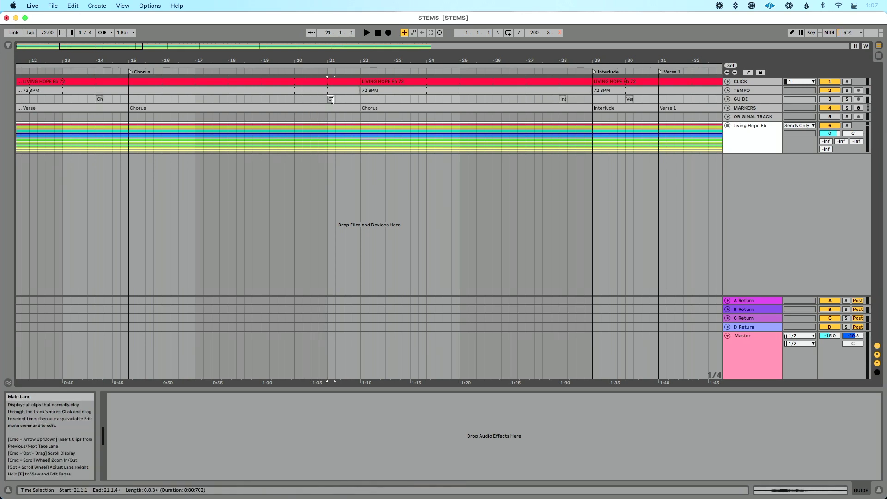